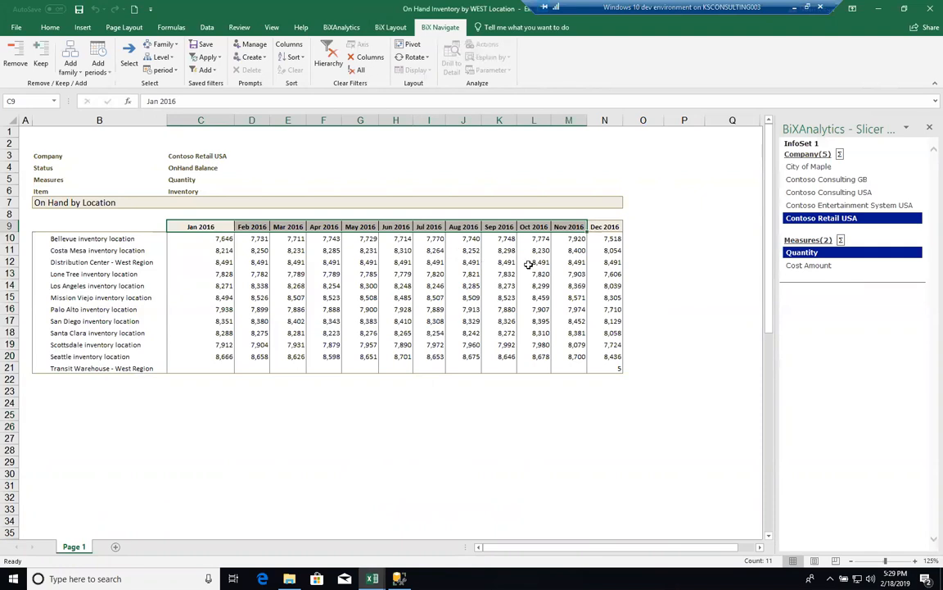
Switch the report's measure to Cost Amount and rotate the rows from Location to Item for the Costa Mesa inventory location.
{"action": "left_click", "coordinate": [801, 266]}
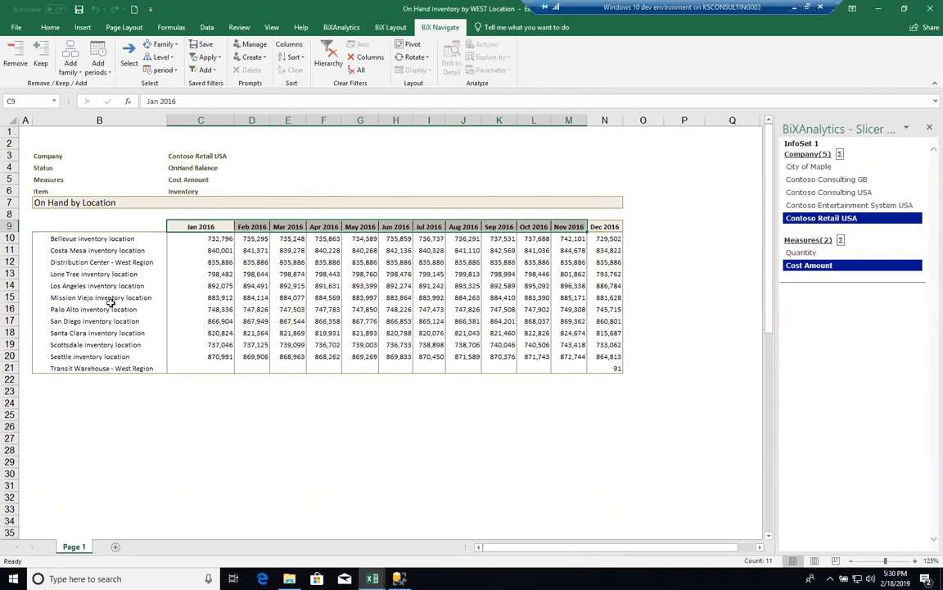
{"action": "left_click", "coordinate": [94, 250]}
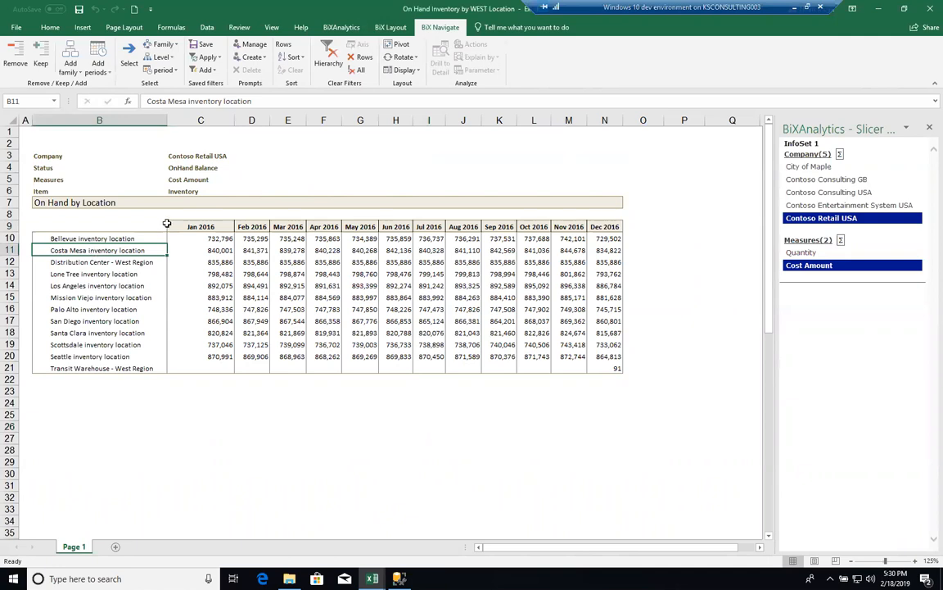
{"action": "left_click", "coordinate": [401, 56]}
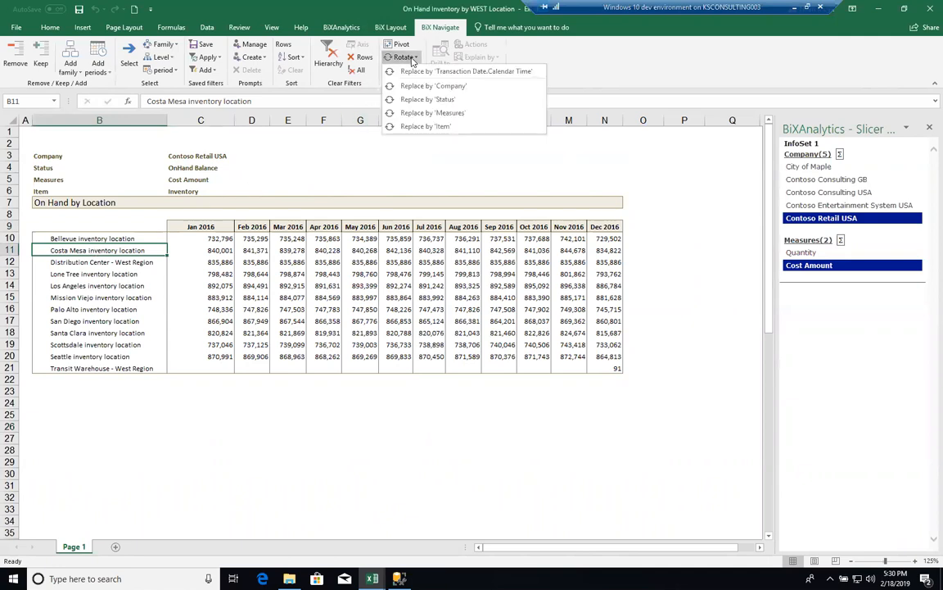
{"action": "left_click", "coordinate": [421, 126]}
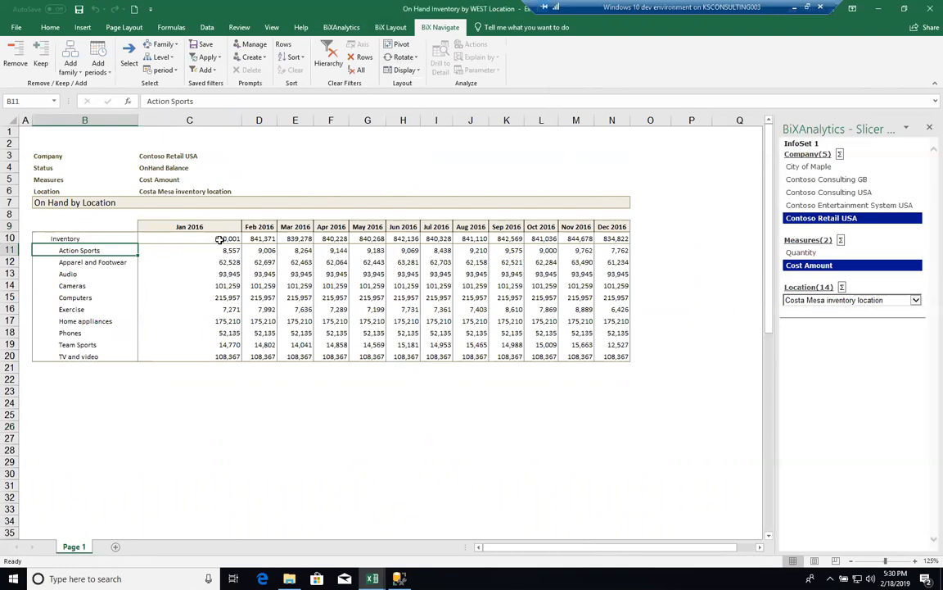
Drill down into the Audio products and into Apparel and Footwear, and select Lightweight Backpack's values for January to June 2016.
{"action": "double_click", "coordinate": [68, 274]}
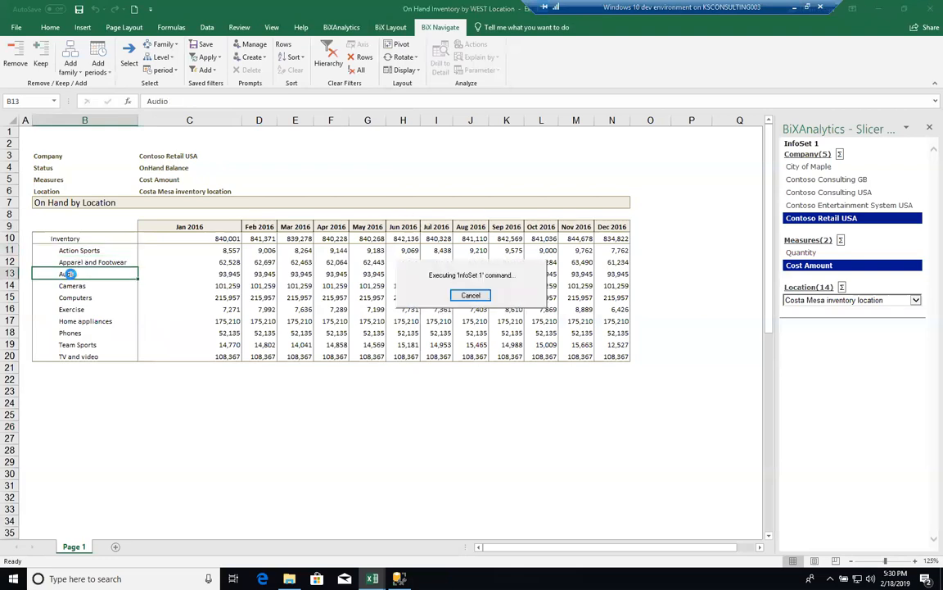
{"action": "left_click_drag", "start_coordinate": [98, 287], "coordinate": [94, 498]}
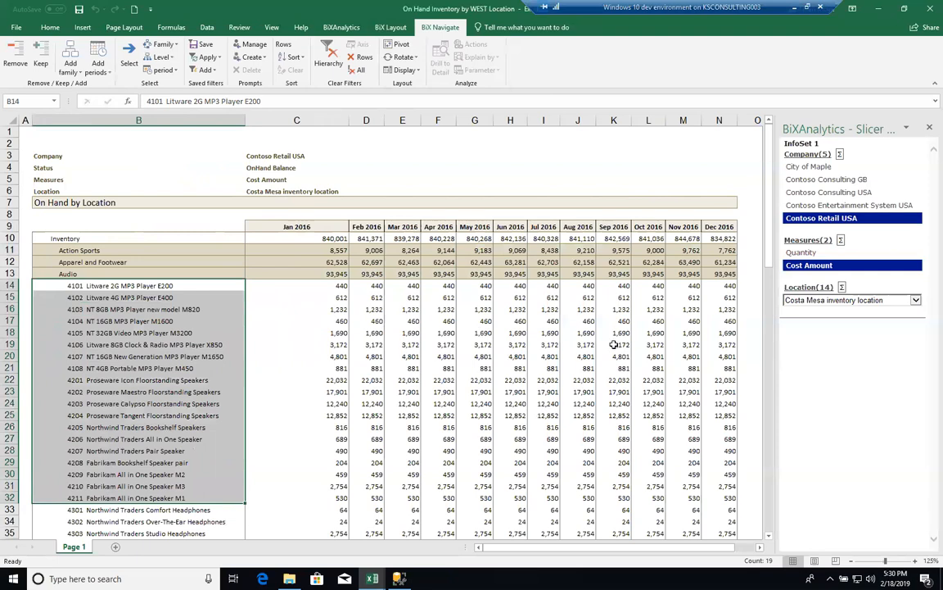
{"action": "left_click", "coordinate": [125, 263]}
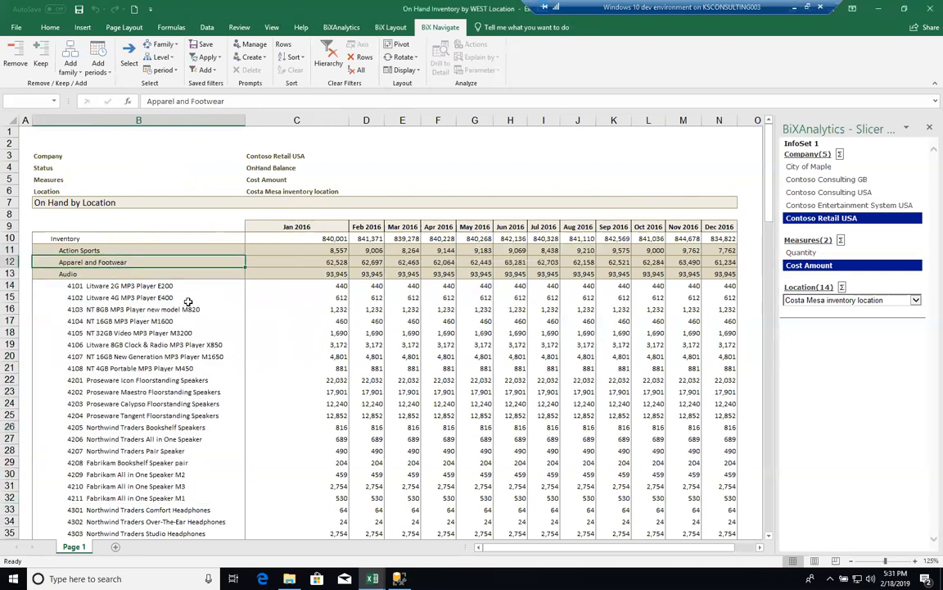
{"action": "left_click_drag", "start_coordinate": [341, 275], "coordinate": [511, 276]}
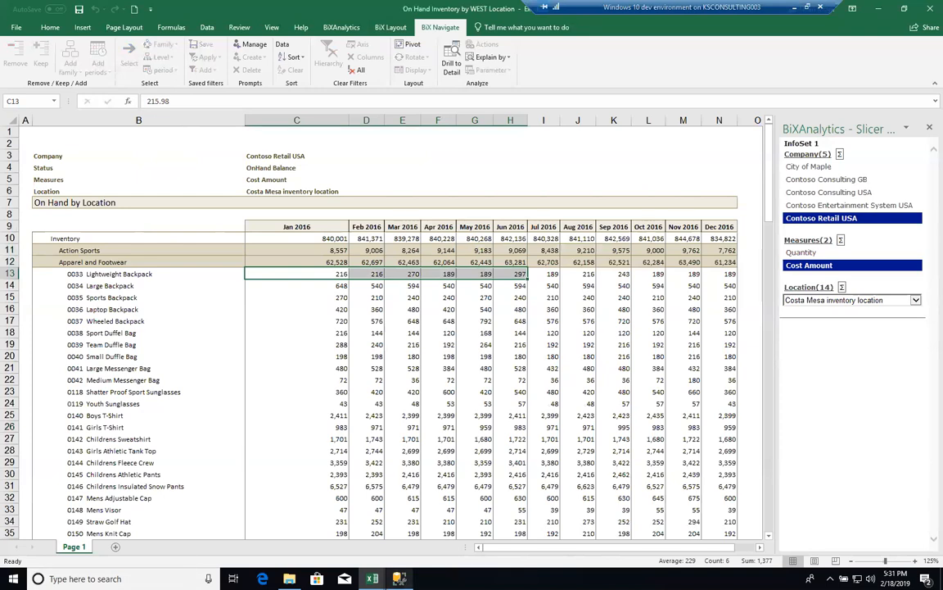
Switch to the Available to Sell by Location workbook and review its location and company filter values.
{"action": "mouse_move", "coordinate": [372, 578]}
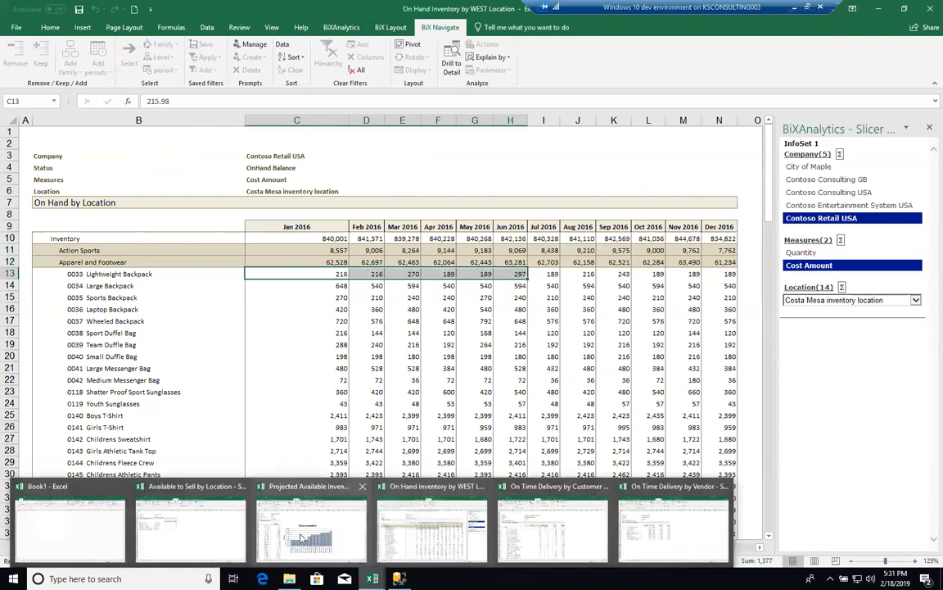
{"action": "left_click", "coordinate": [197, 485]}
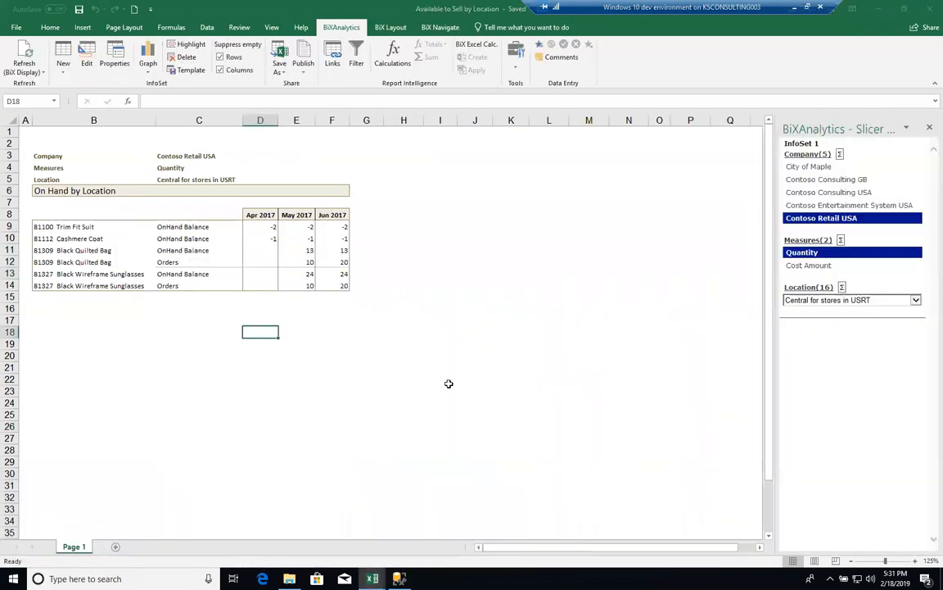
{"action": "left_click", "coordinate": [443, 380]}
{"action": "left_click", "coordinate": [166, 310]}
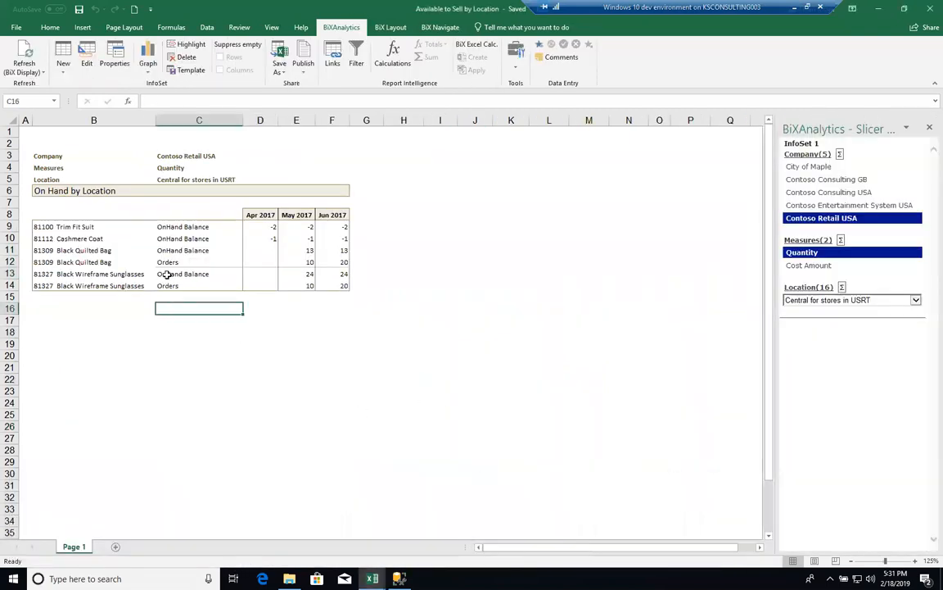
{"action": "left_click", "coordinate": [174, 180]}
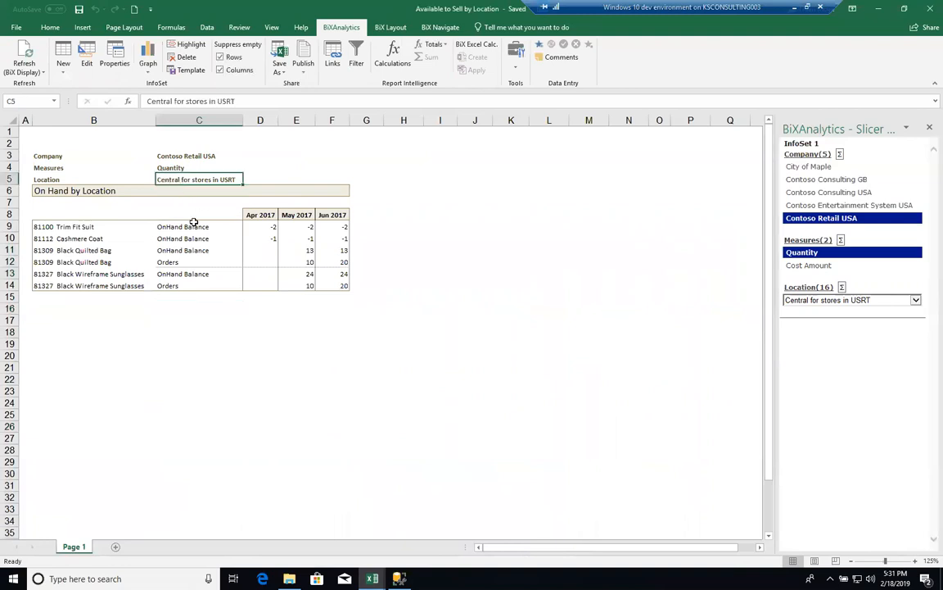
{"action": "left_click", "coordinate": [164, 156]}
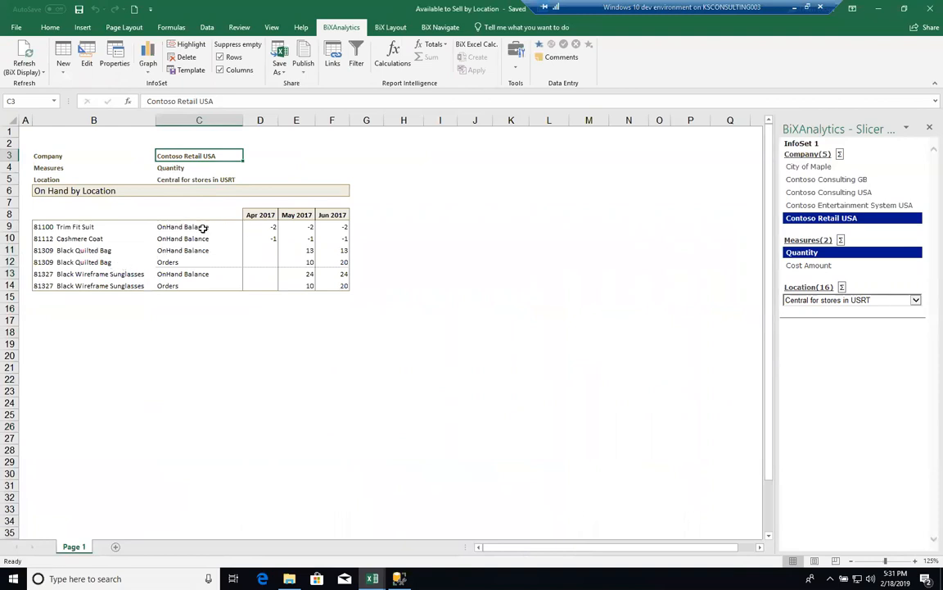
Examine the on-hand balances for Trim Fit Suit and the on-hand and order rows for Black Quilted Bag at the filtered location.
{"action": "left_click", "coordinate": [97, 227]}
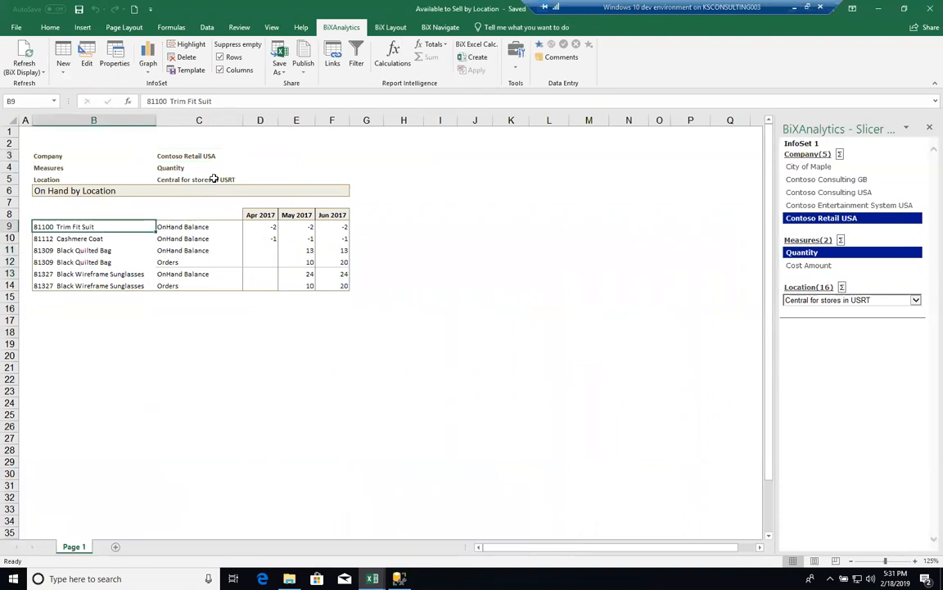
{"action": "left_click_drag", "start_coordinate": [262, 227], "coordinate": [329, 226]}
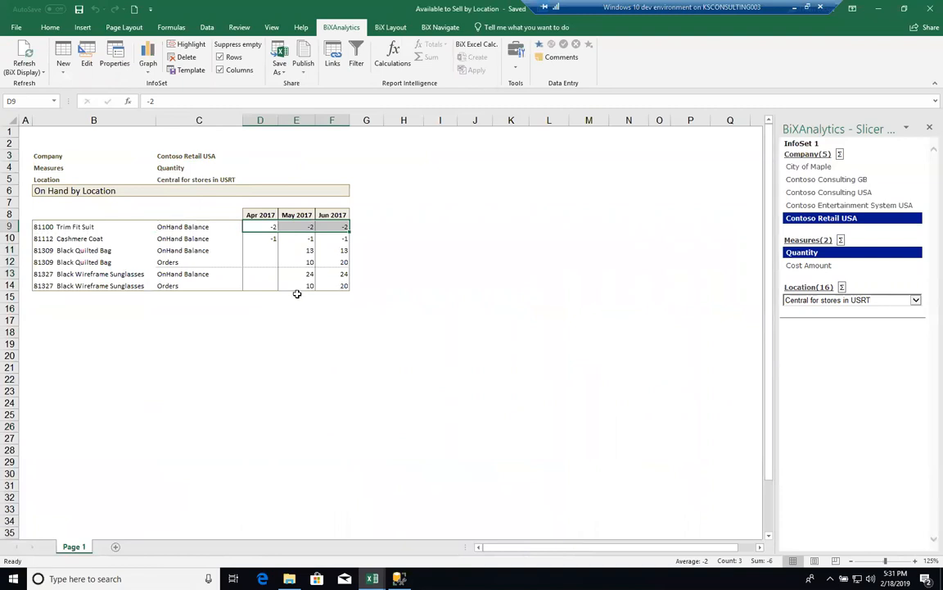
{"action": "left_click_drag", "start_coordinate": [74, 249], "coordinate": [76, 262]}
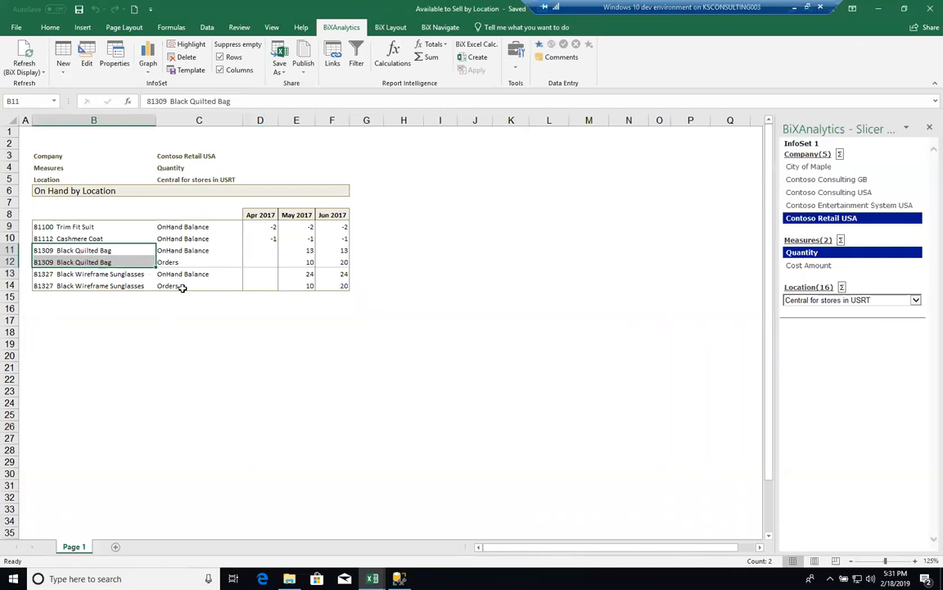
{"action": "left_click", "coordinate": [99, 263]}
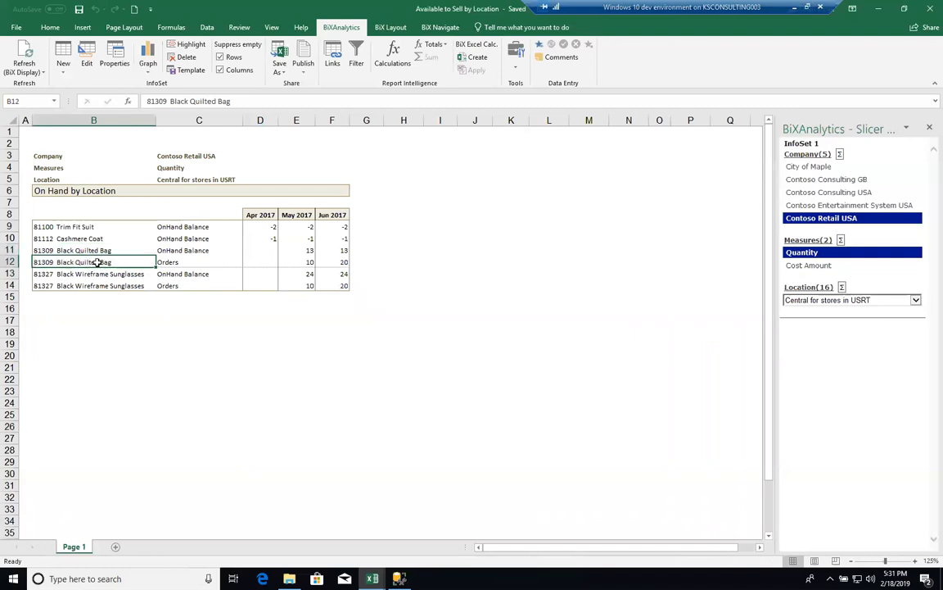
{"action": "left_click", "coordinate": [191, 250]}
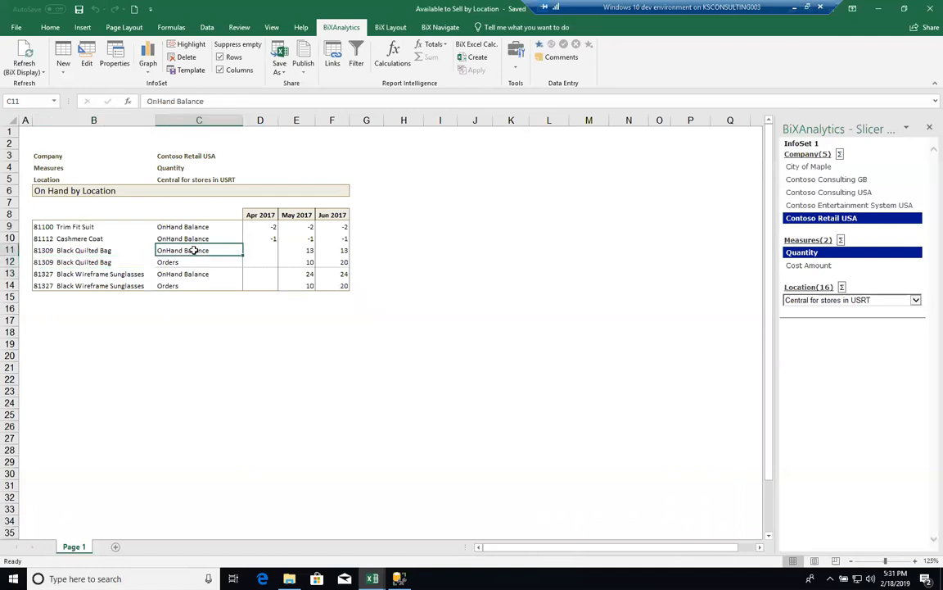
{"action": "left_click", "coordinate": [164, 262]}
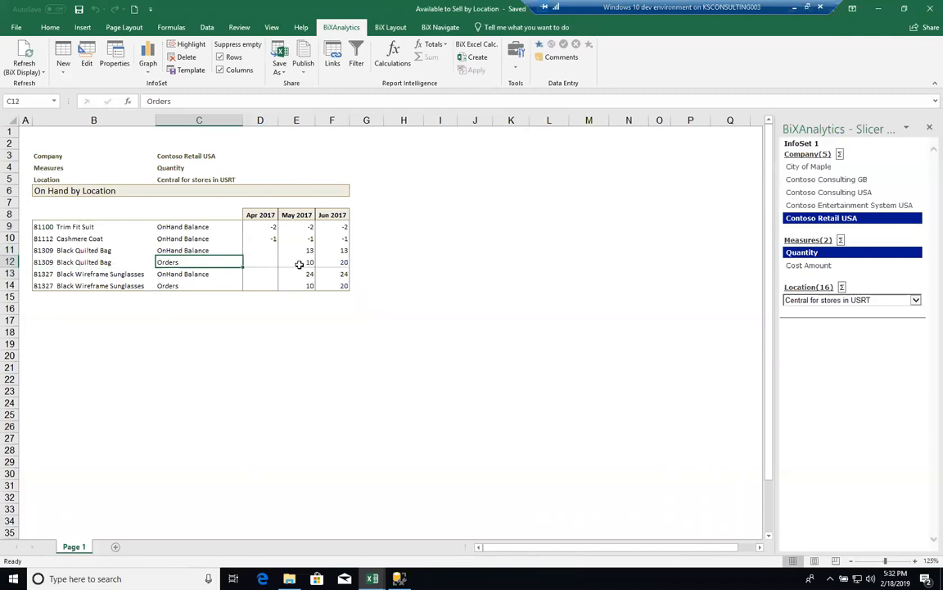
{"action": "left_click", "coordinate": [202, 181]}
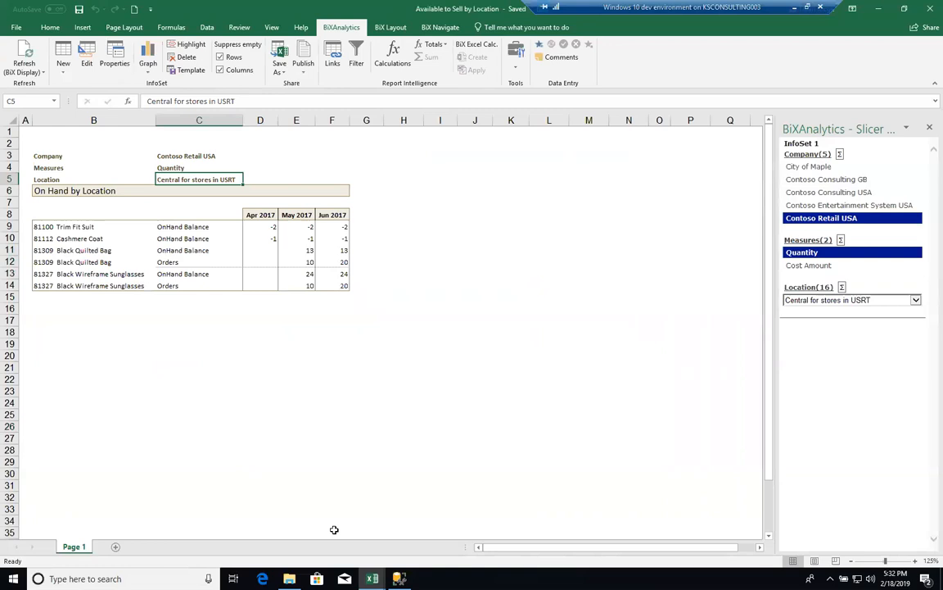
Switch to the On Time Delivery by Vendor workbook and highlight the full list of vendors.
{"action": "mouse_move", "coordinate": [373, 578]}
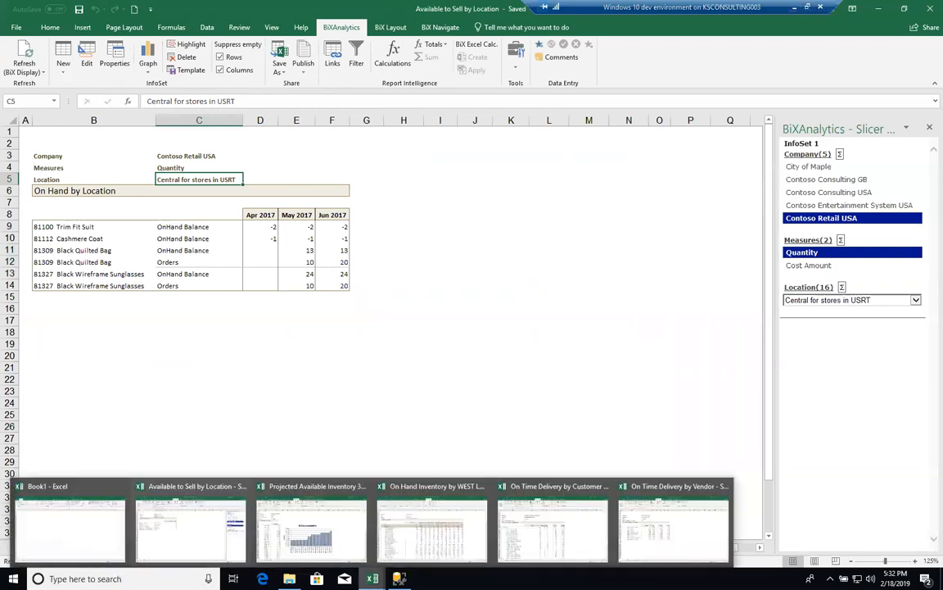
{"action": "left_click", "coordinate": [673, 524]}
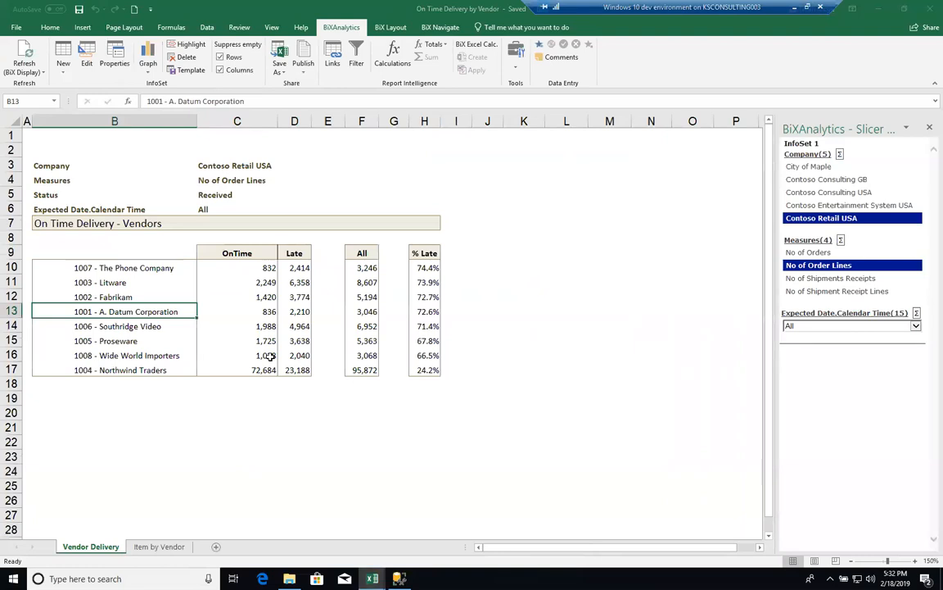
{"action": "left_click", "coordinate": [167, 383]}
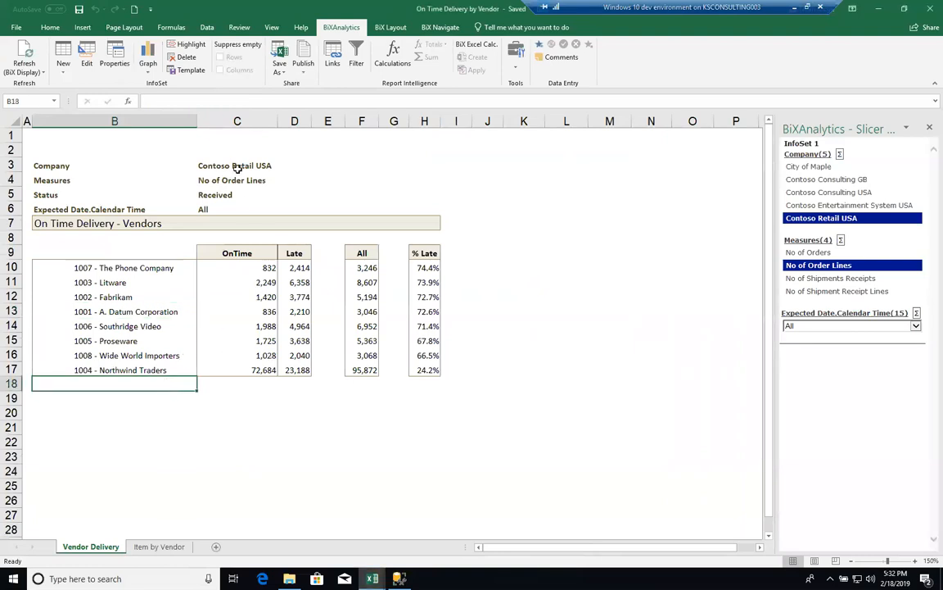
{"action": "left_click_drag", "start_coordinate": [123, 268], "coordinate": [127, 370]}
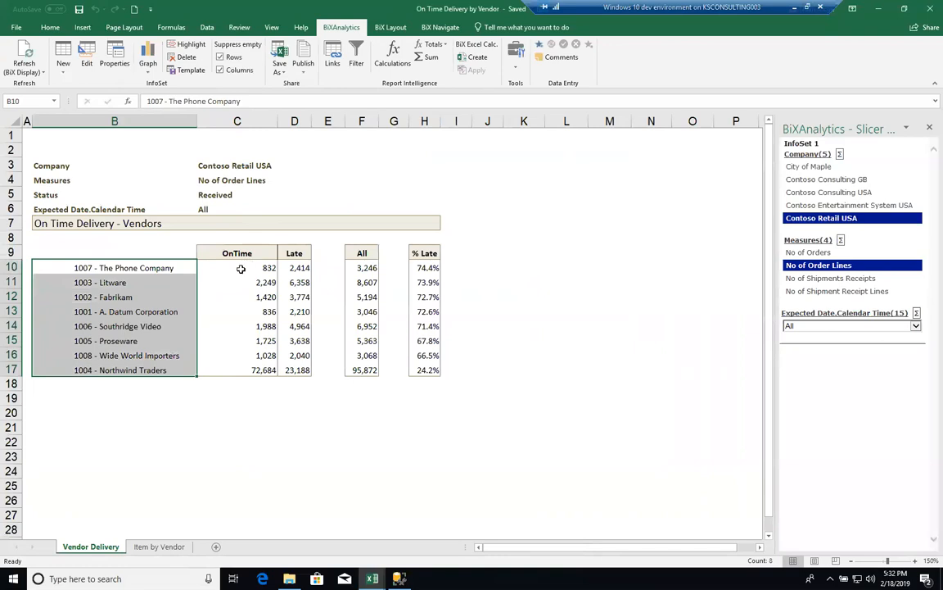
Examine the on-time, late, total and percent-late order line figures for The Phone Company.
{"action": "left_click", "coordinate": [240, 267]}
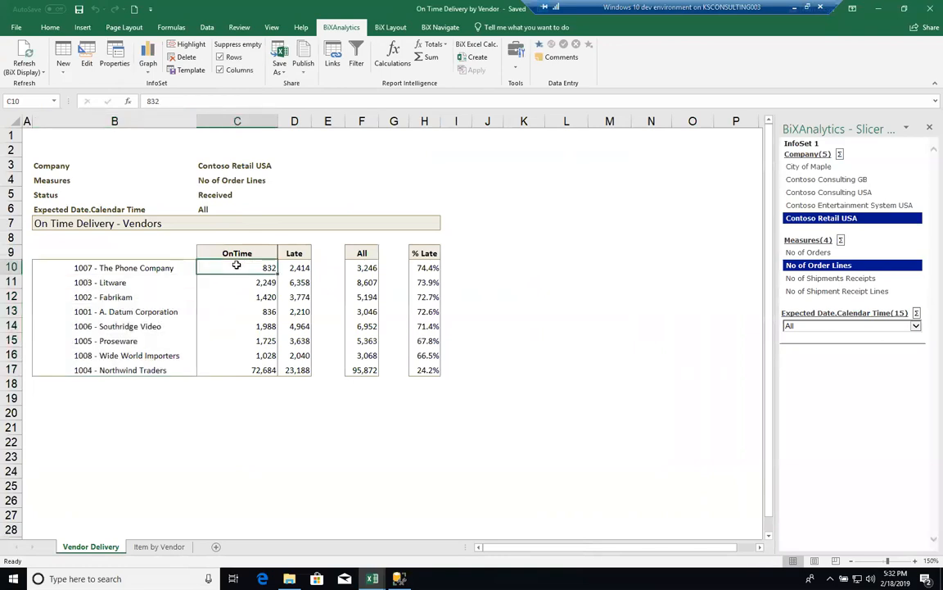
{"action": "left_click", "coordinate": [136, 267]}
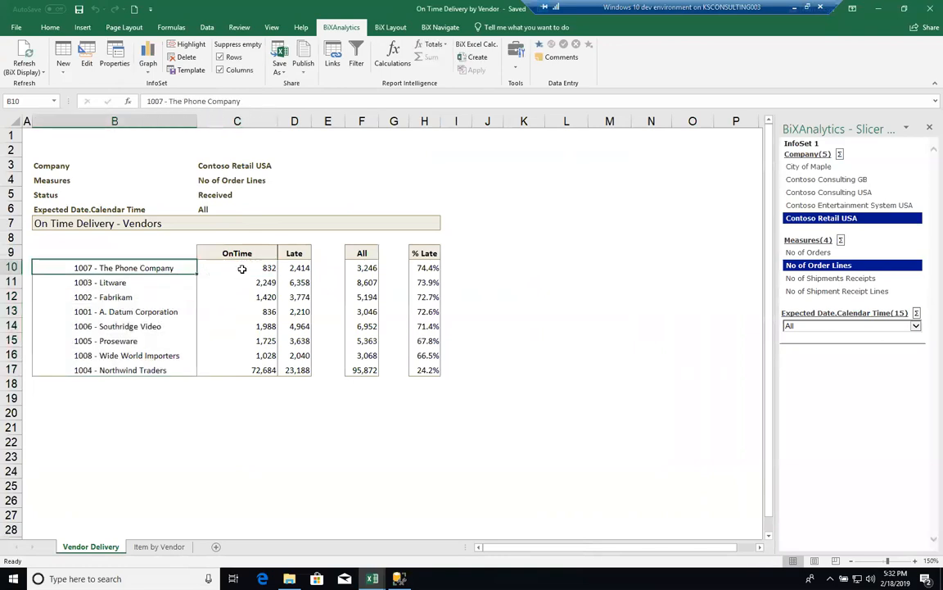
{"action": "left_click", "coordinate": [245, 272]}
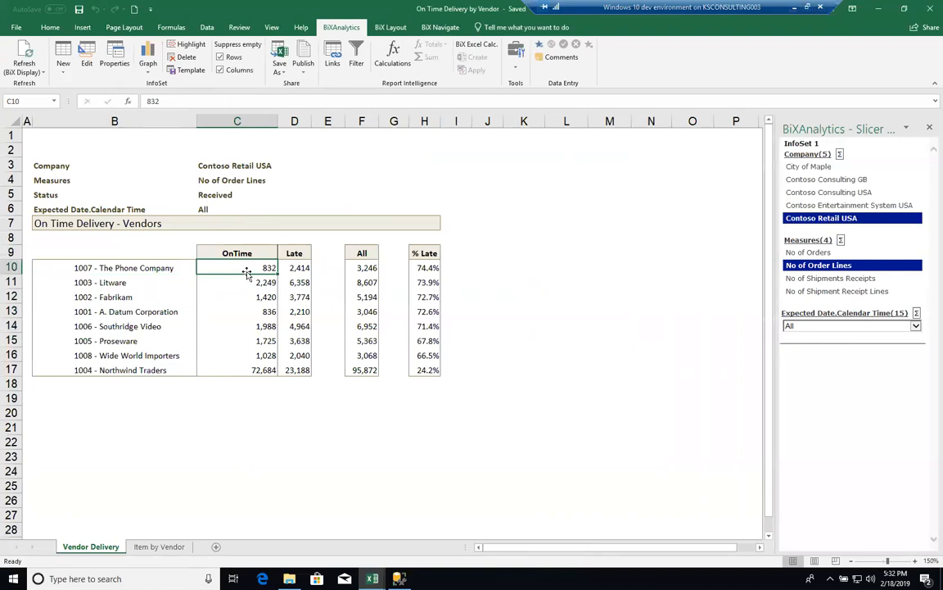
{"action": "left_click", "coordinate": [280, 269]}
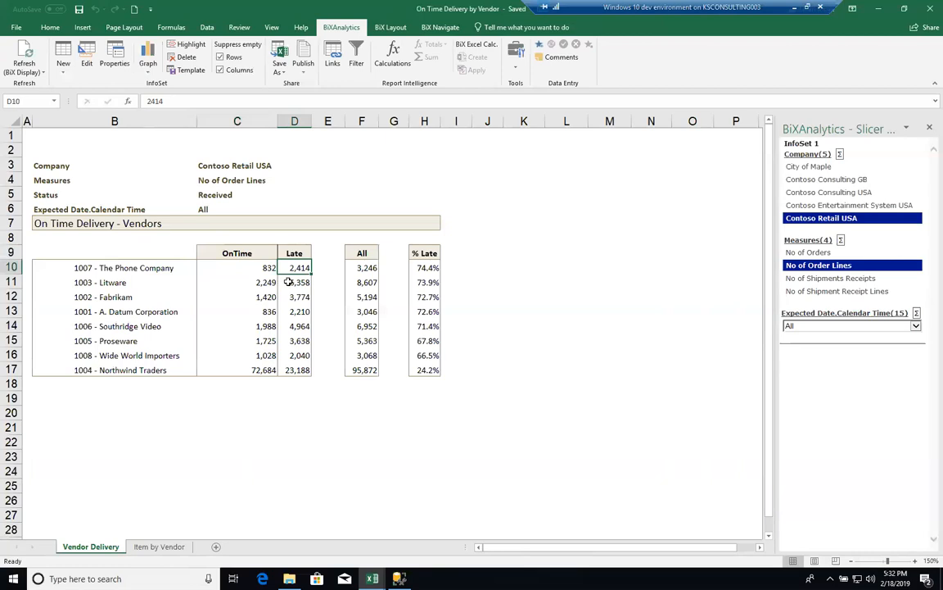
{"action": "left_click", "coordinate": [361, 269]}
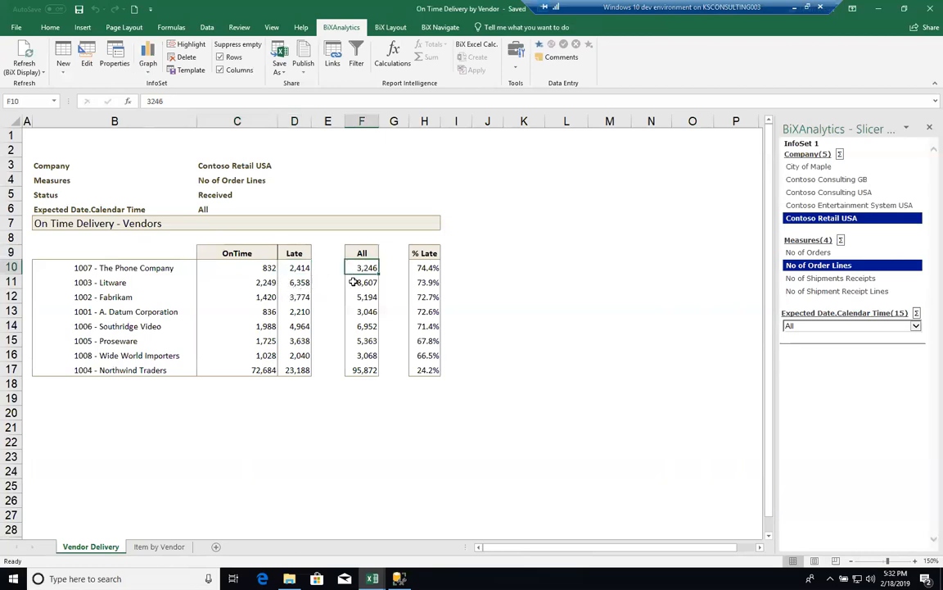
{"action": "left_click", "coordinate": [423, 268]}
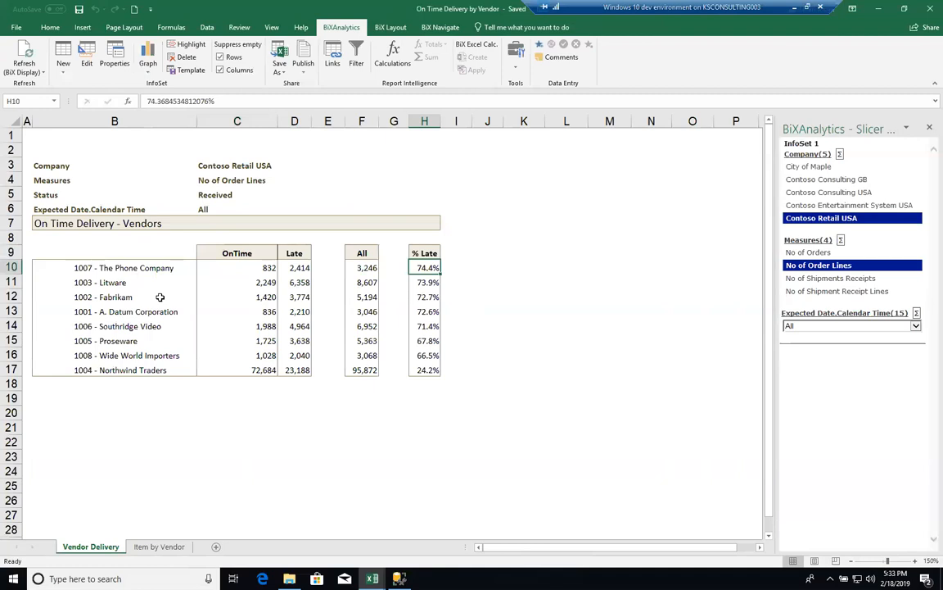
Open the Item by Vendor sheet and look through the delivery performance of each item and its vendors.
{"action": "left_click", "coordinate": [153, 548]}
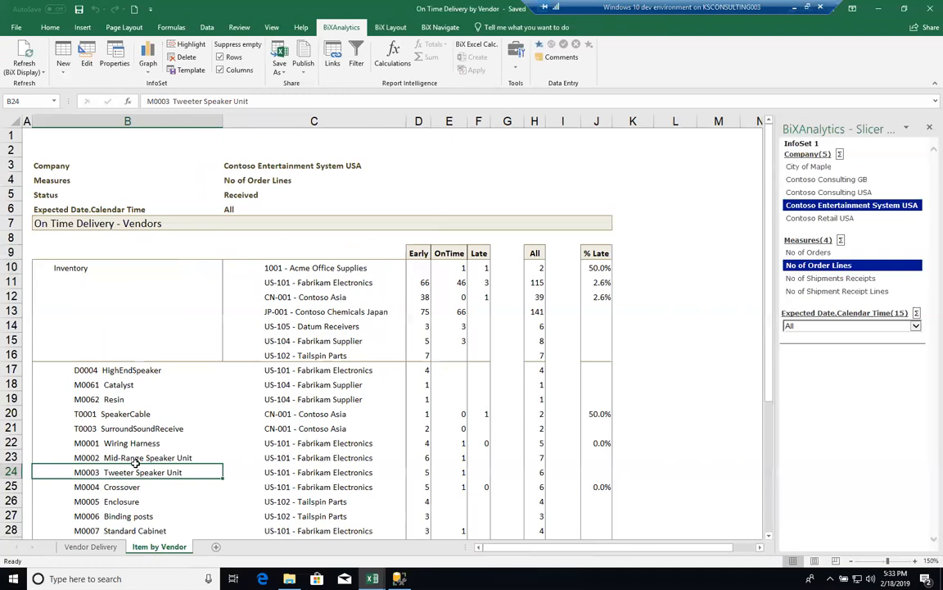
{"action": "left_click", "coordinate": [120, 401]}
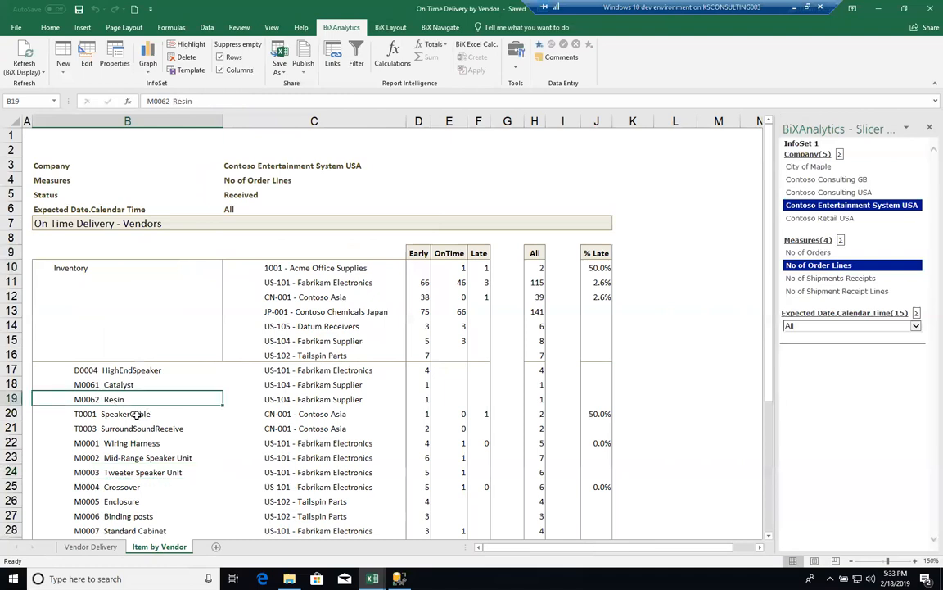
{"action": "scroll", "coordinate": [123, 426], "scroll_direction": "down", "scroll_amount": 3}
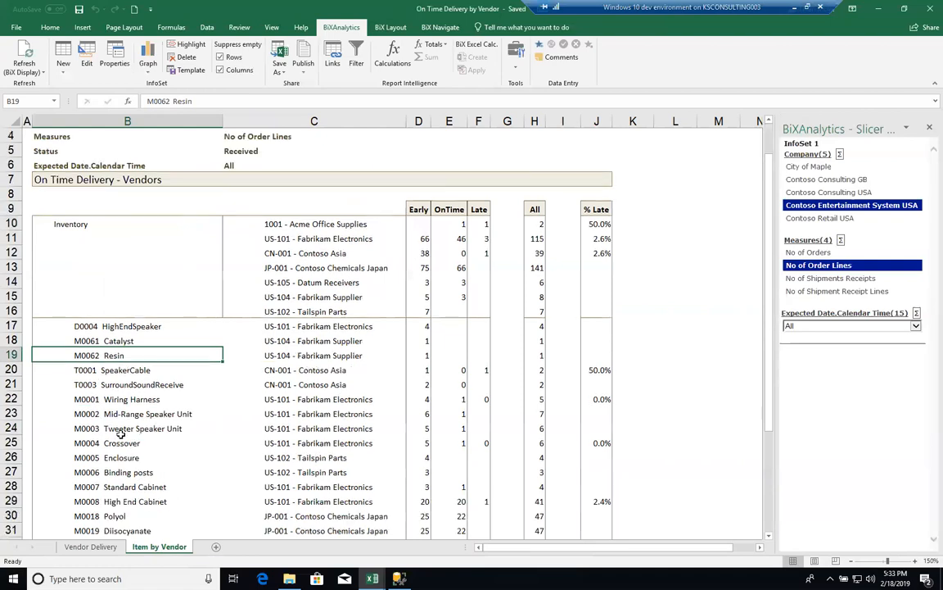
{"action": "scroll", "coordinate": [124, 435], "scroll_direction": "down", "scroll_amount": 2}
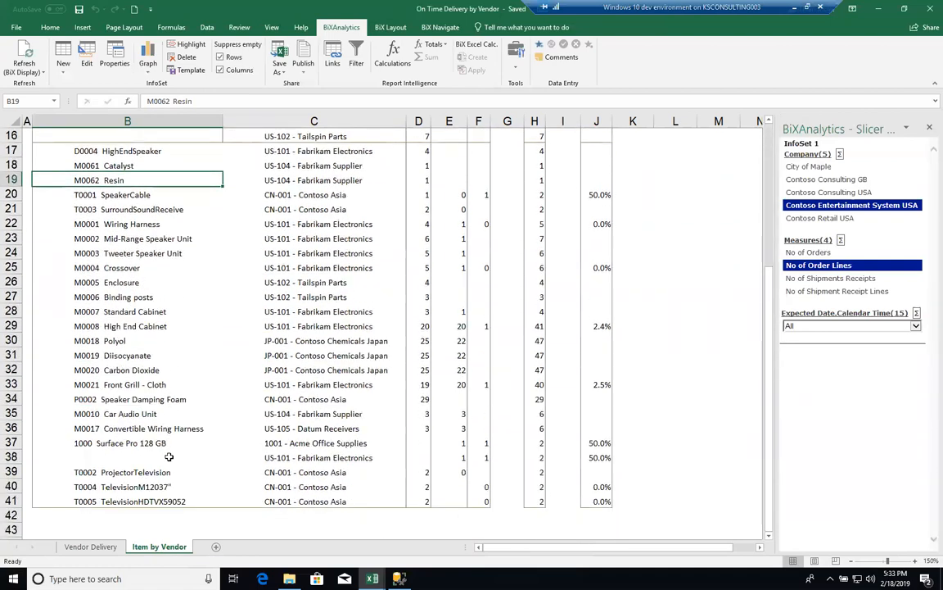
{"action": "scroll", "coordinate": [137, 327], "scroll_direction": "up", "scroll_amount": 1}
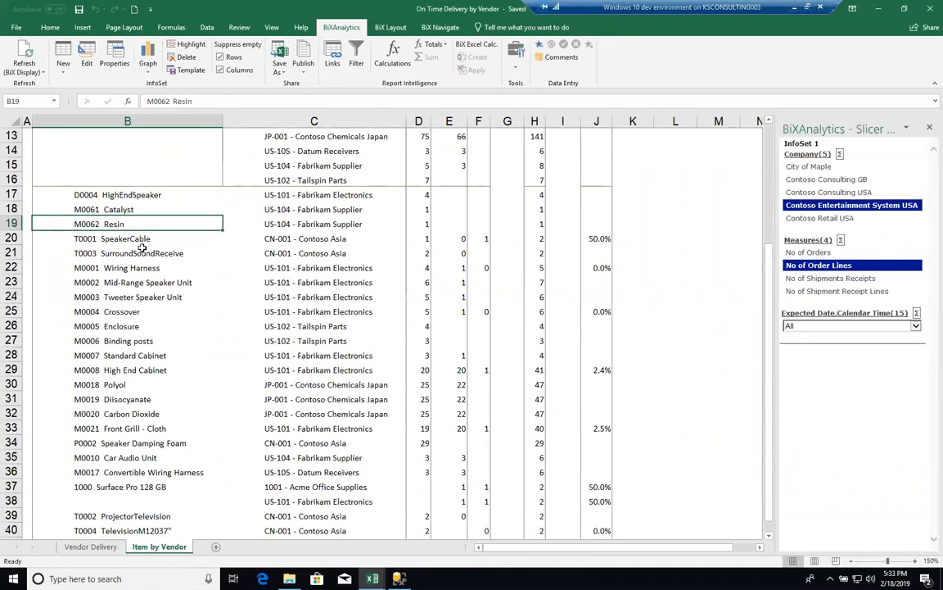
Highlight the item list and the vendors beside it, and review the Early, OnTime, Late and % Late column headings.
{"action": "left_click_drag", "start_coordinate": [106, 268], "coordinate": [107, 415]}
{"action": "left_click_drag", "start_coordinate": [282, 223], "coordinate": [311, 391]}
{"action": "scroll", "coordinate": [365, 242], "scroll_direction": "up", "scroll_amount": 4}
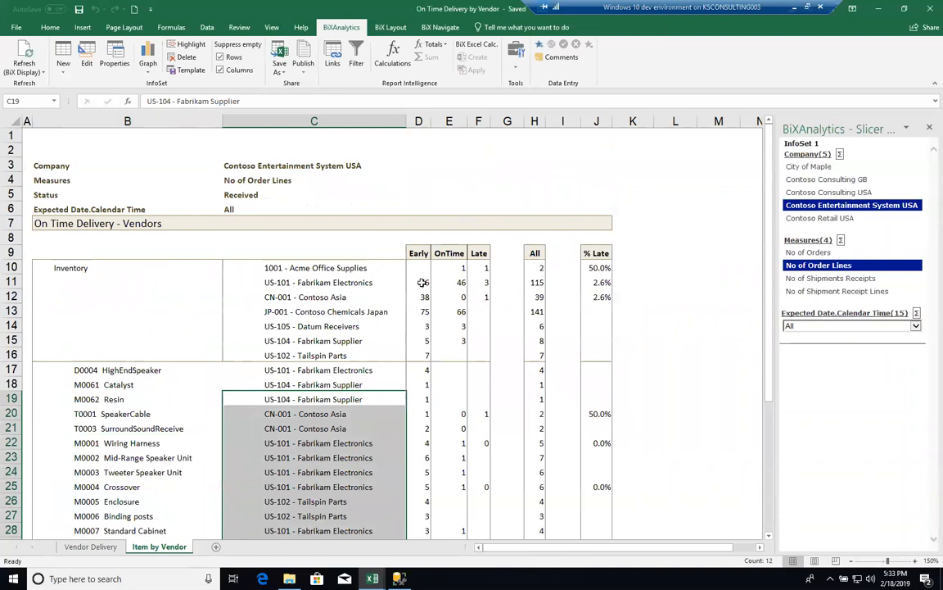
Examine the Surface Pro 128 GB rows, comparing the on-time order lines of Acme Office Supplies and Fabrikam Electronics.
{"action": "scroll", "coordinate": [217, 336], "scroll_direction": "down", "scroll_amount": 4}
{"action": "scroll", "coordinate": [227, 382], "scroll_direction": "down", "scroll_amount": 1}
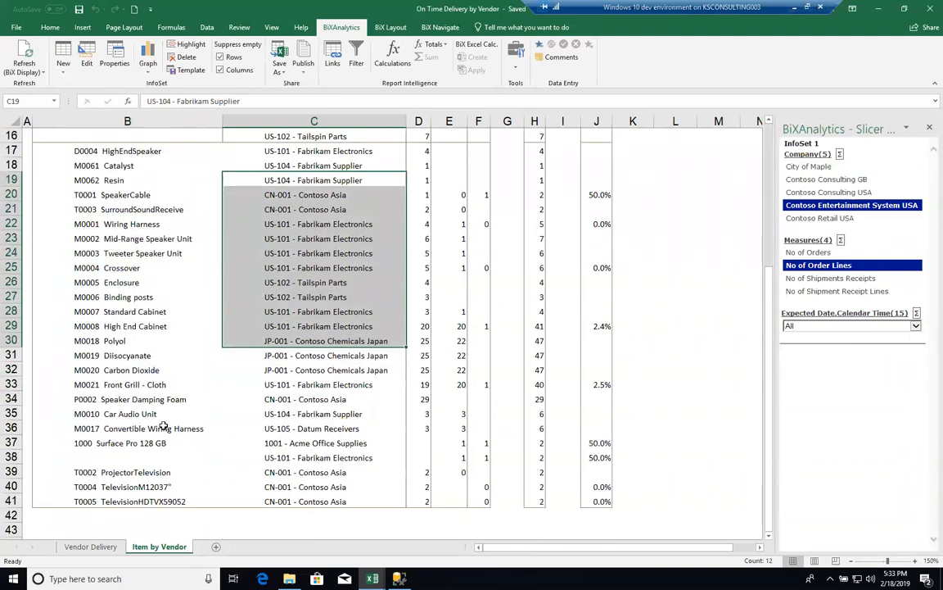
{"action": "left_click", "coordinate": [131, 442]}
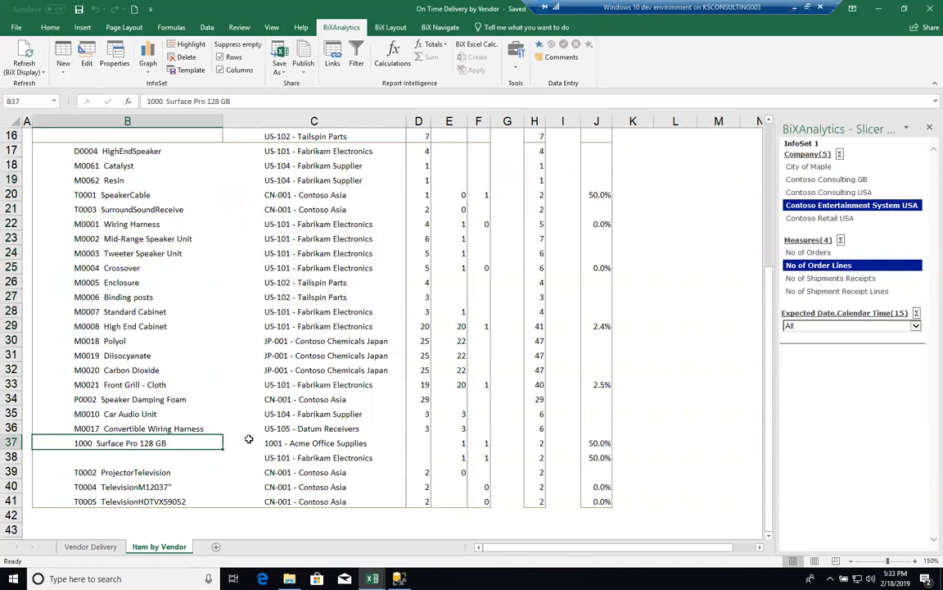
{"action": "left_click", "coordinate": [302, 443]}
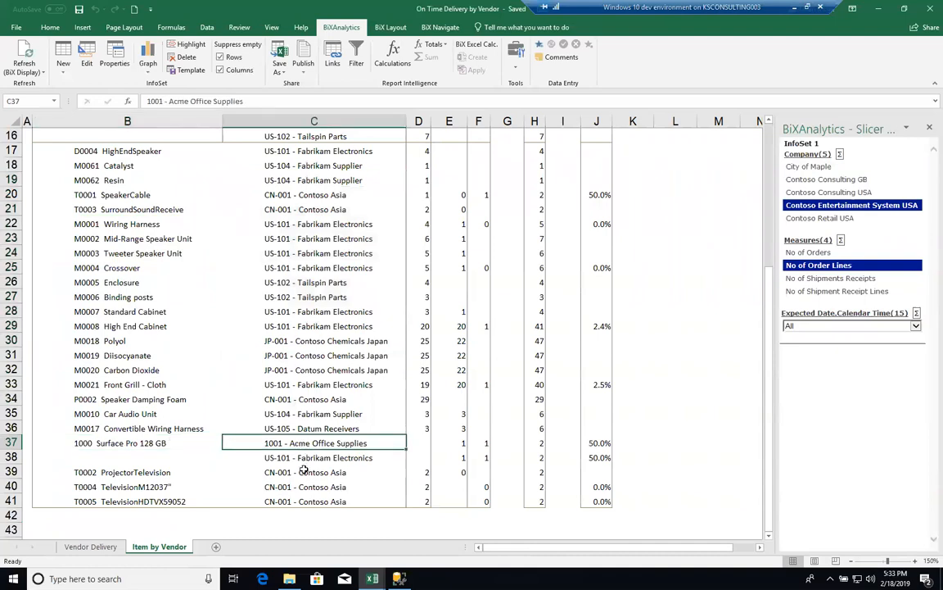
{"action": "left_click", "coordinate": [128, 444]}
{"action": "left_click", "coordinate": [290, 443]}
{"action": "left_click", "coordinate": [284, 457]}
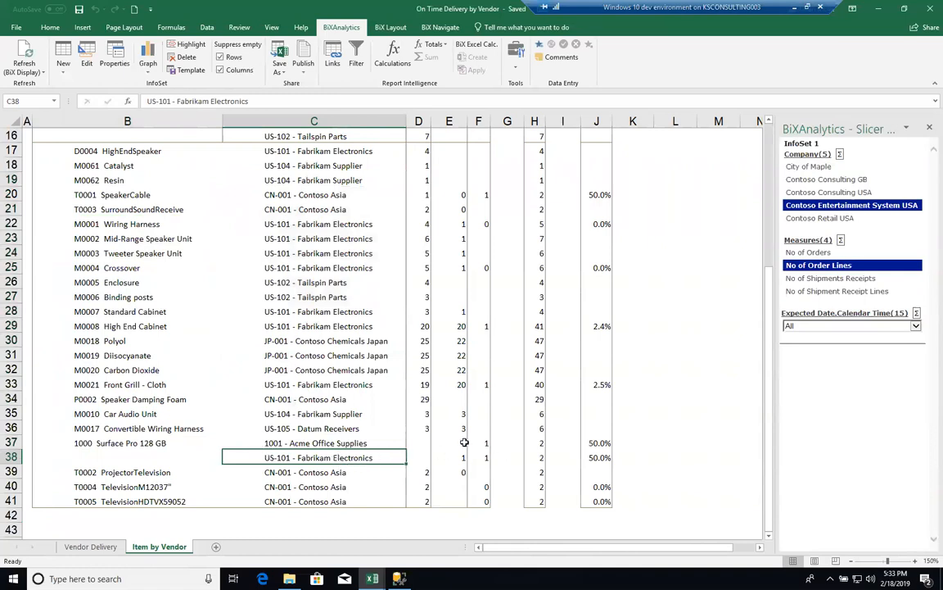
{"action": "left_click_drag", "start_coordinate": [463, 443], "coordinate": [460, 459]}
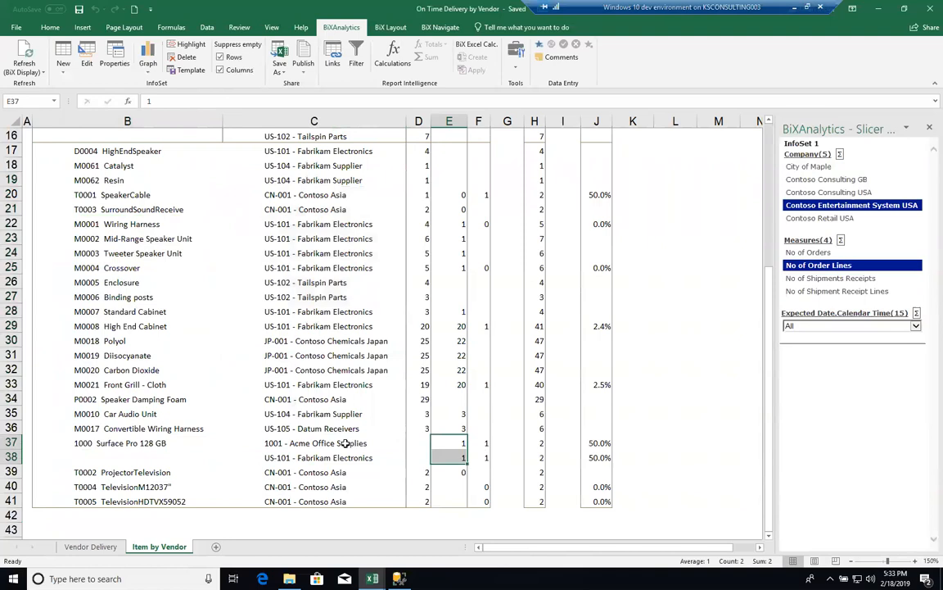